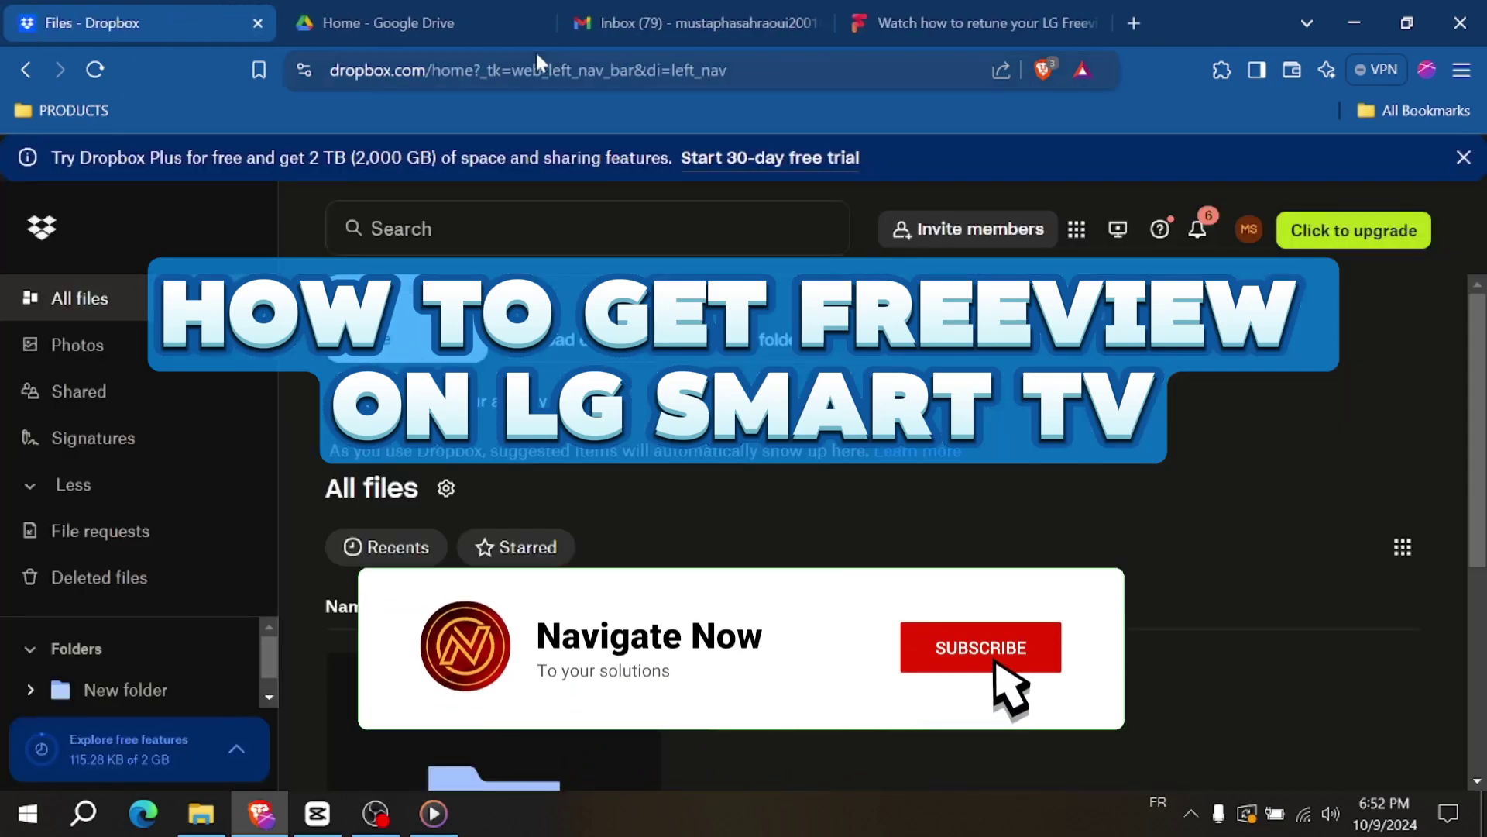
# Move the Freeview retune tab first, then open LG's Smart TV Guide article from Google results
pyautogui.moveTo(1003, 15); pyautogui.dragTo(205, 1)
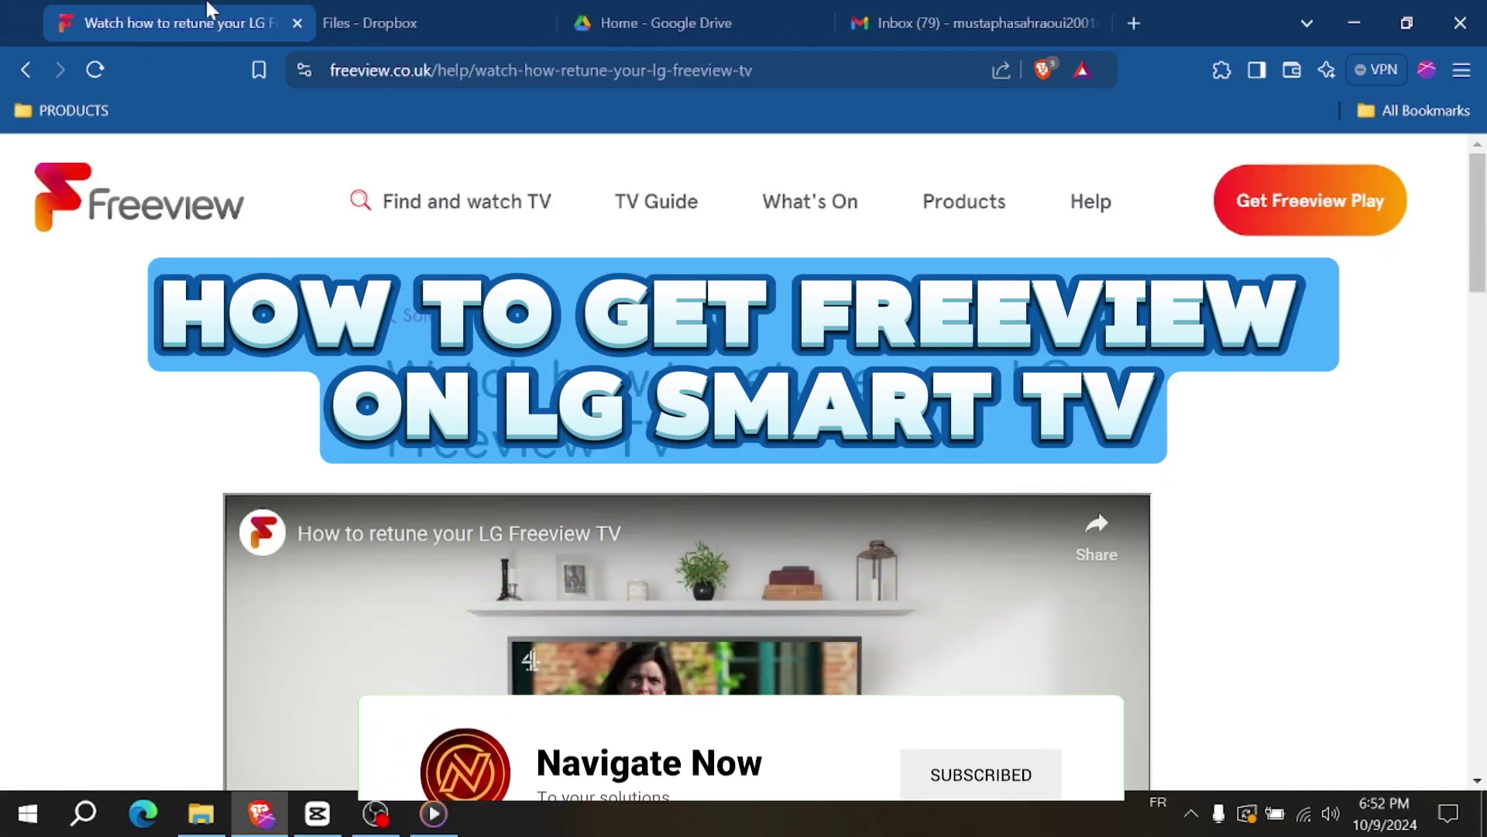
pyautogui.scroll(-5, 712, 401)
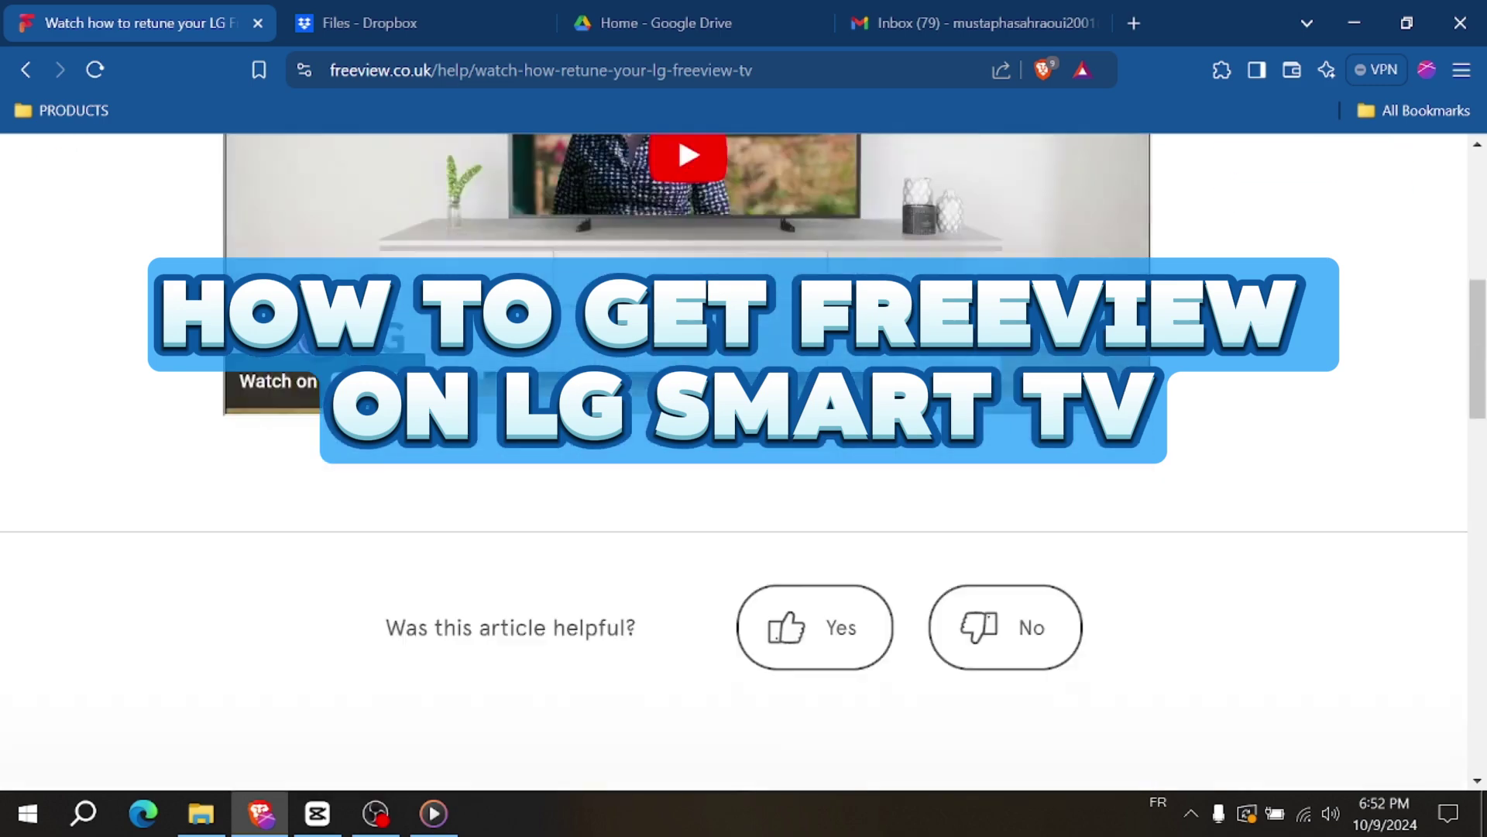
pyautogui.scroll(-3, 713, 401)
pyautogui.scroll(-2, 714, 400)
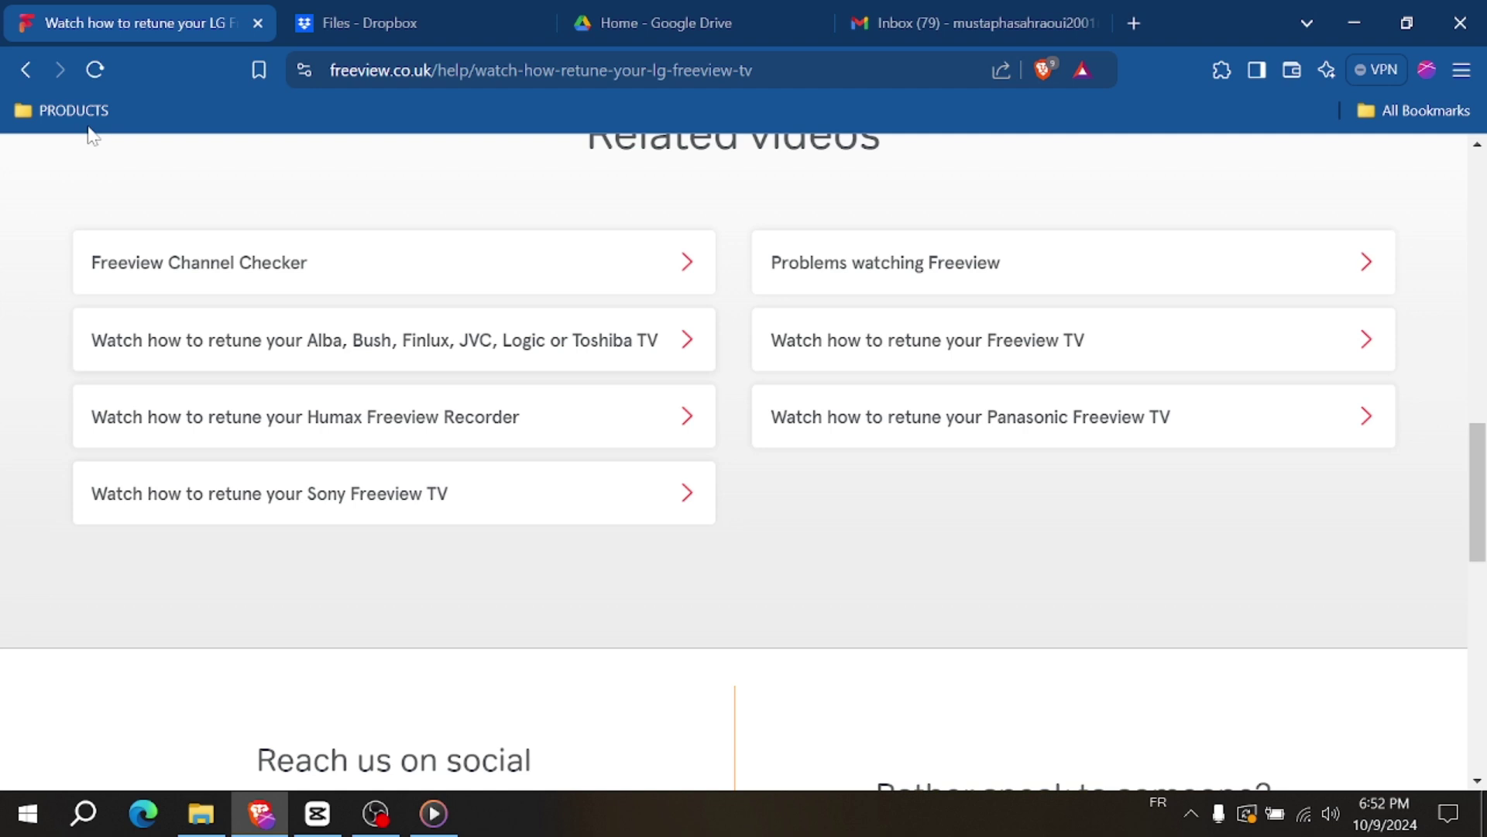
pyautogui.click(31, 69)
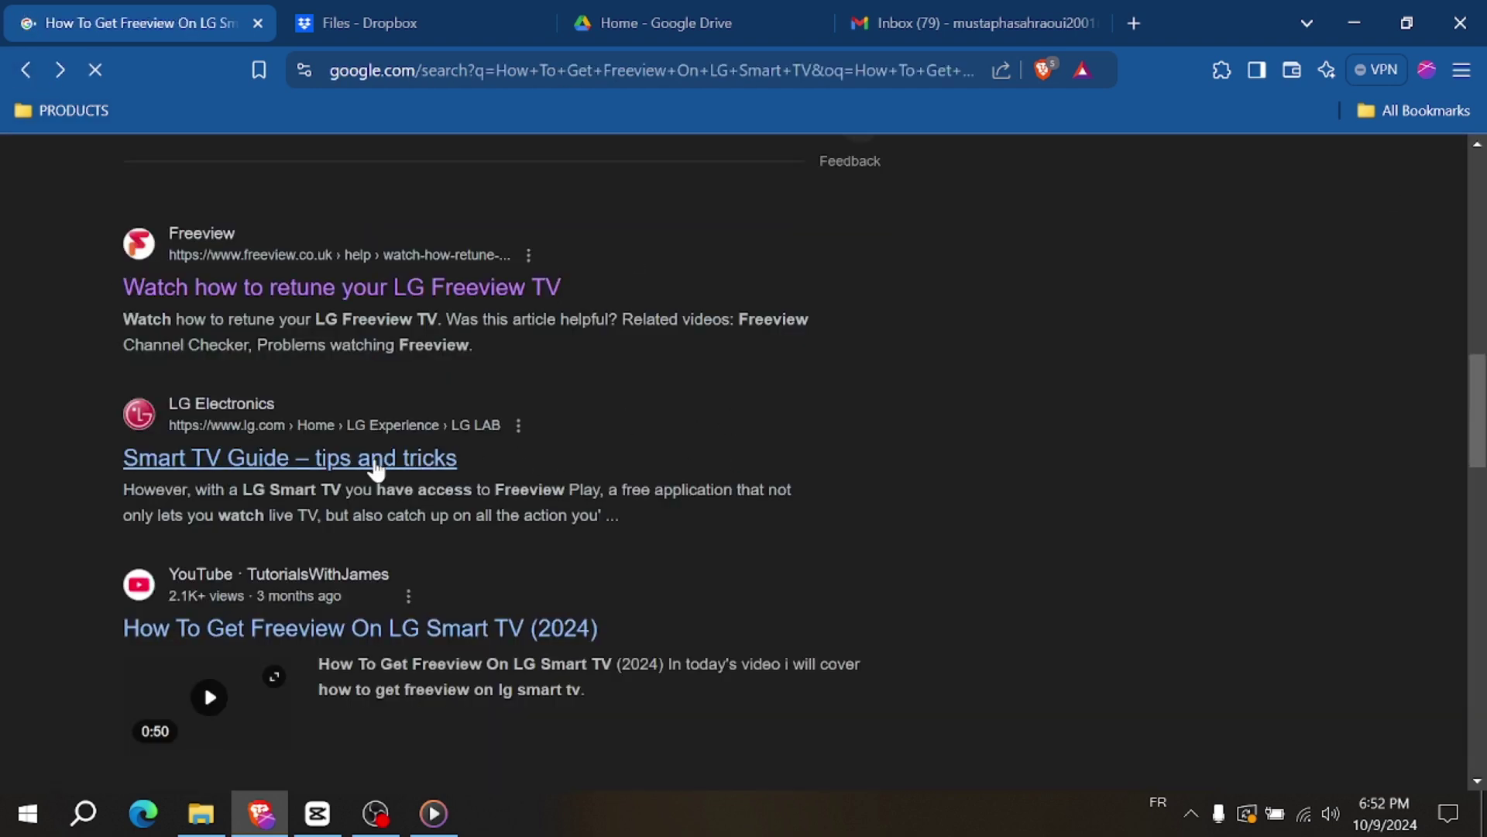
pyautogui.click(364, 465)
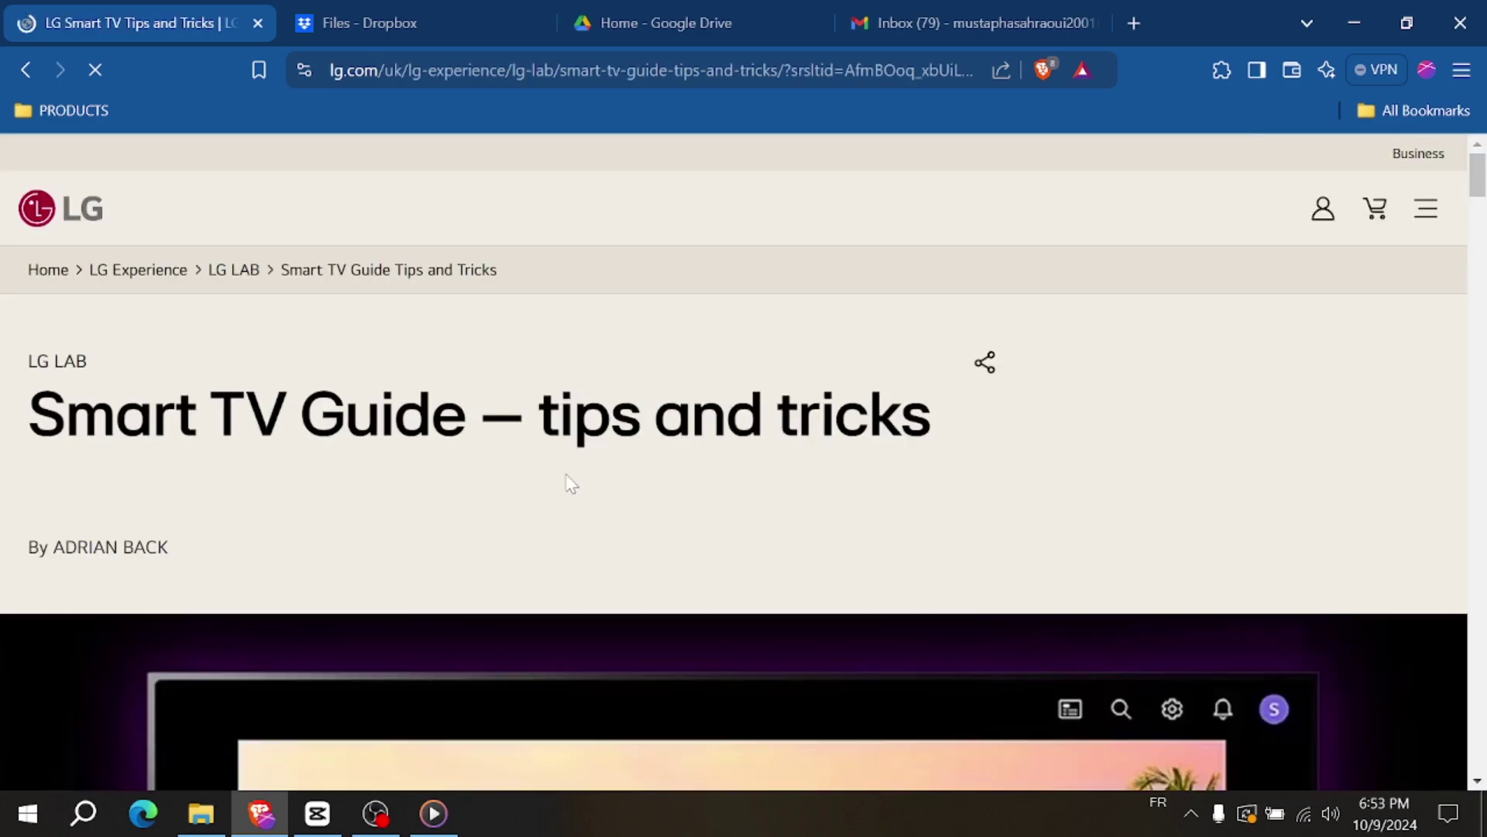
pyautogui.scroll(-3, 566, 481)
pyautogui.scroll(-2, 566, 482)
pyautogui.scroll(-1, 566, 481)
pyautogui.scroll(-1, 566, 481)
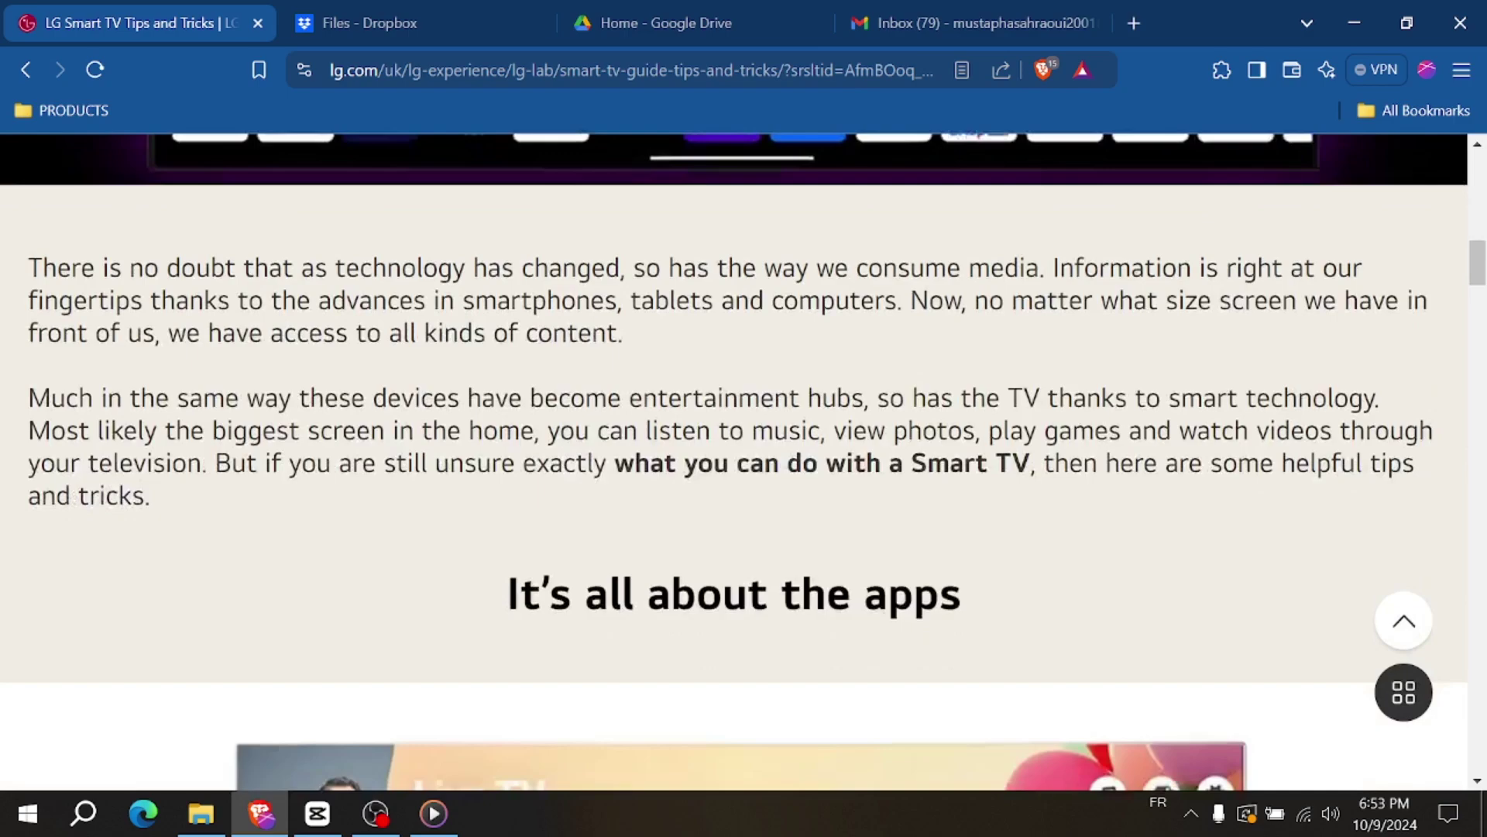
pyautogui.scroll(-3, 566, 481)
pyautogui.scroll(-2, 561, 475)
pyautogui.scroll(-2, 559, 472)
pyautogui.scroll(-3, 560, 473)
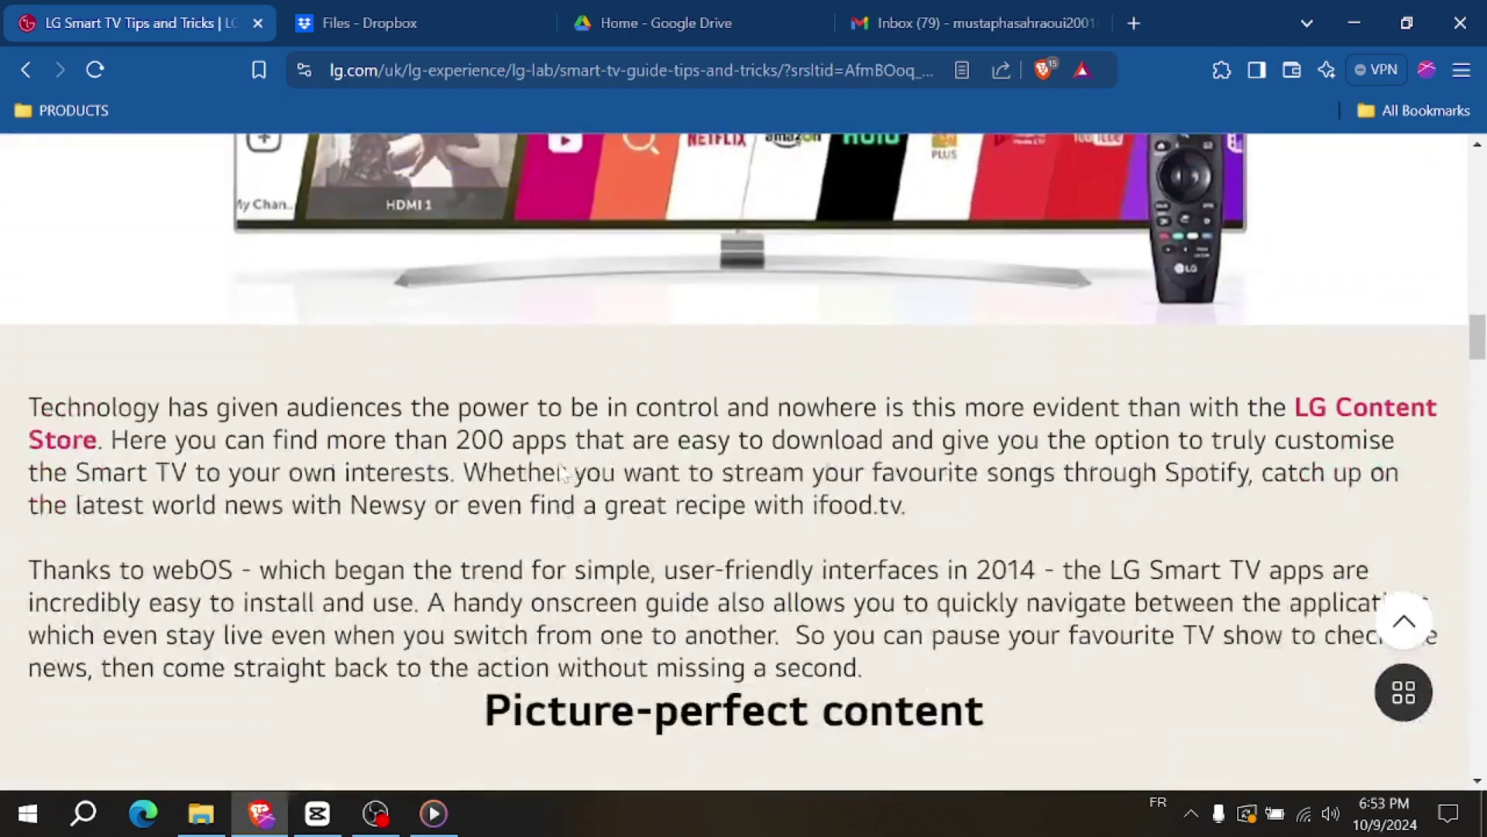
pyautogui.scroll(-1, 559, 473)
pyautogui.scroll(-2, 560, 472)
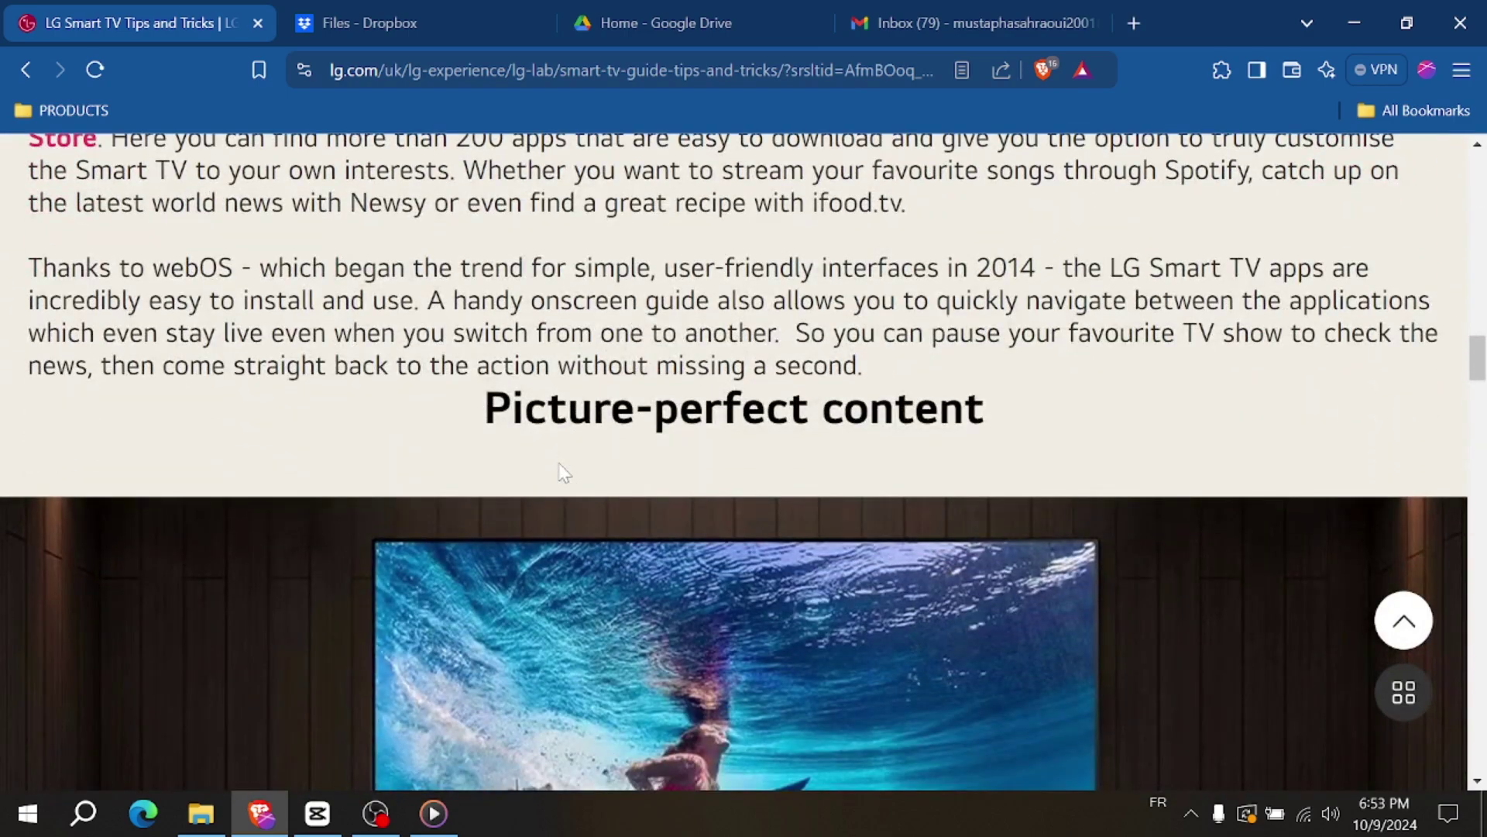
pyautogui.scroll(5, 561, 474)
pyautogui.scroll(2, 562, 475)
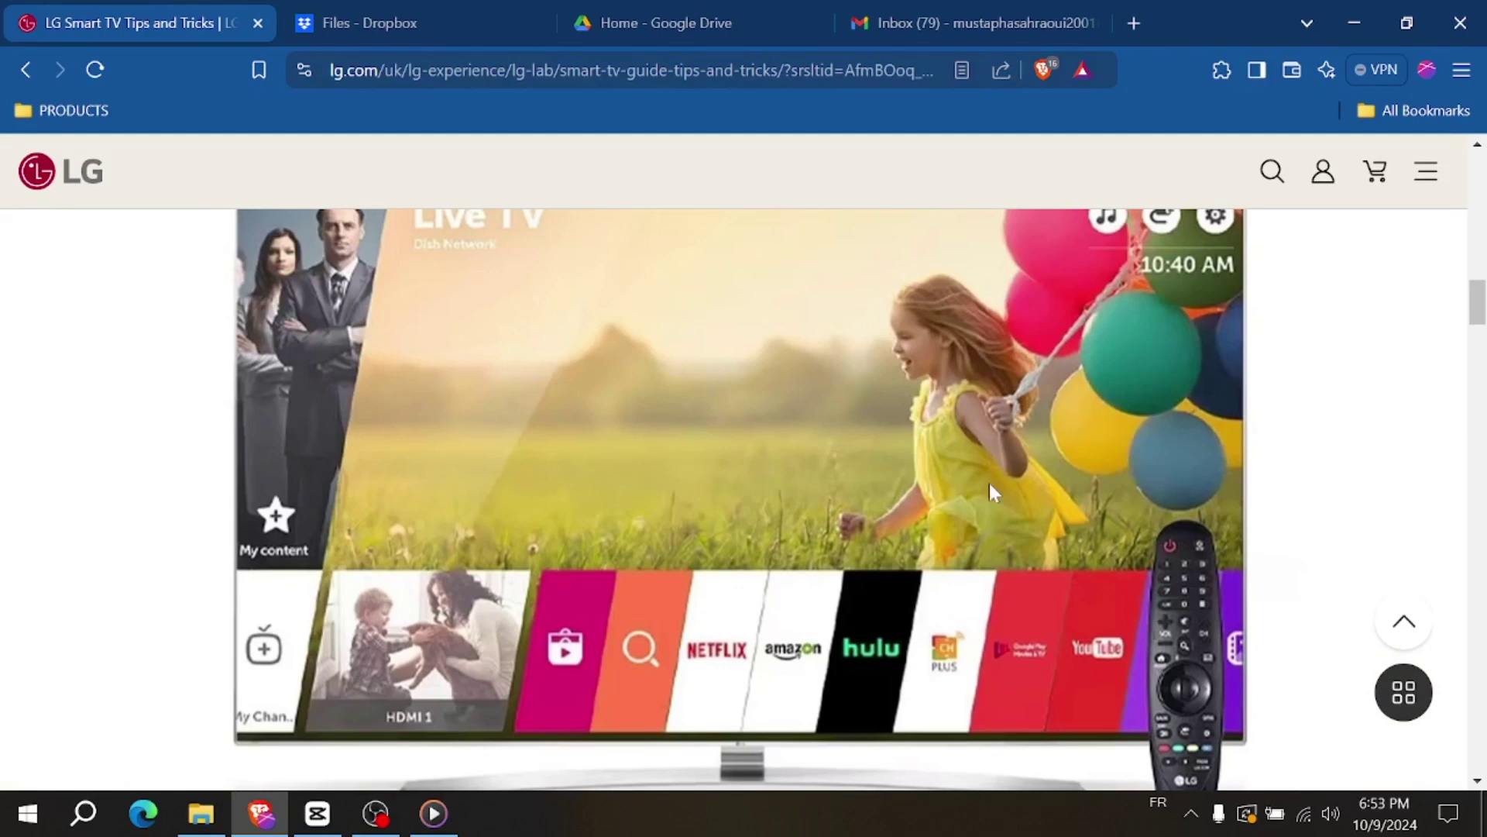
pyautogui.scroll(2, 680, 512)
pyautogui.scroll(-3, 682, 512)
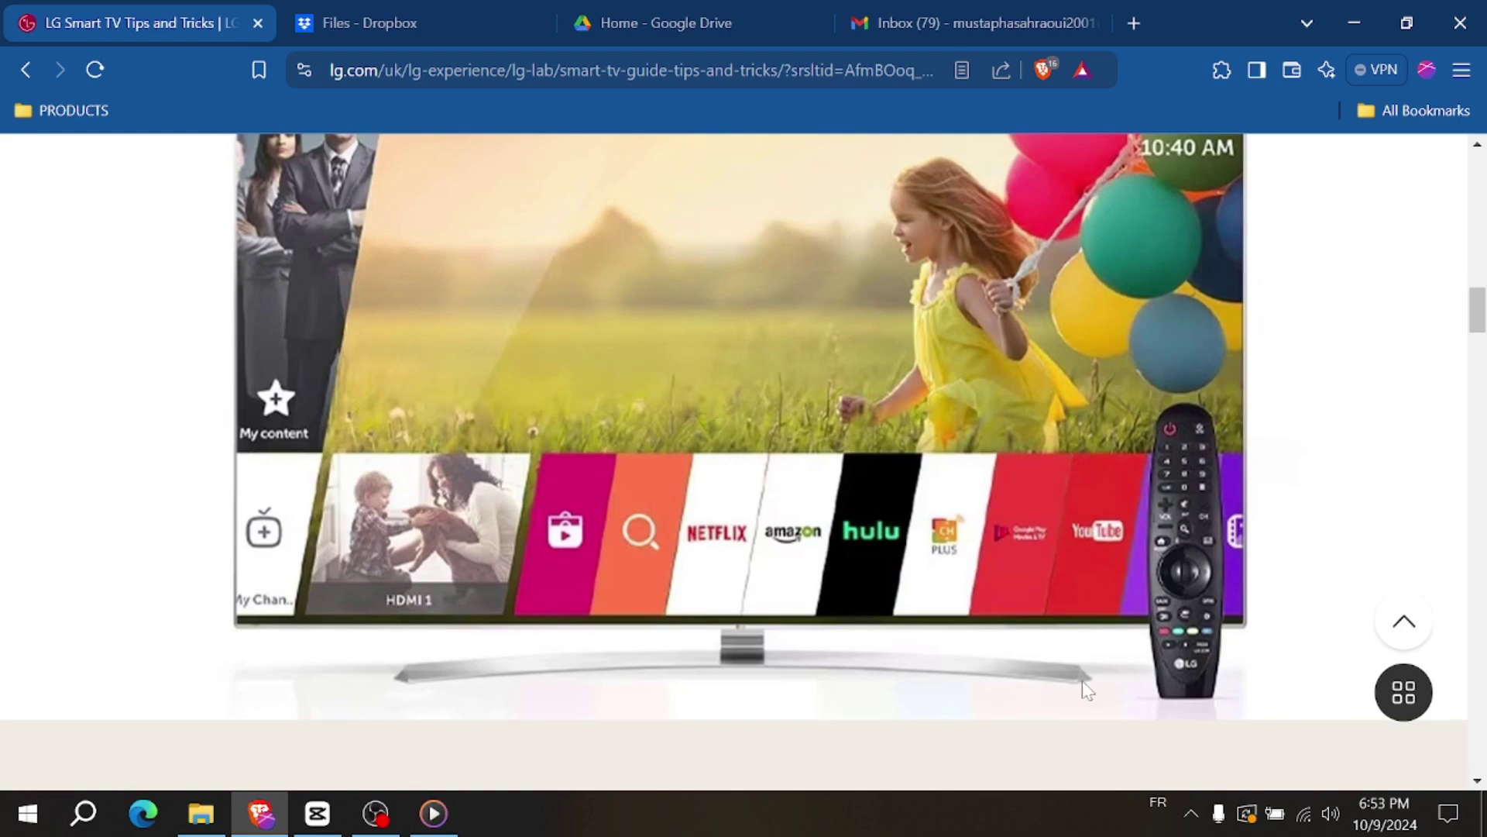
pyautogui.scroll(2, 1048, 396)
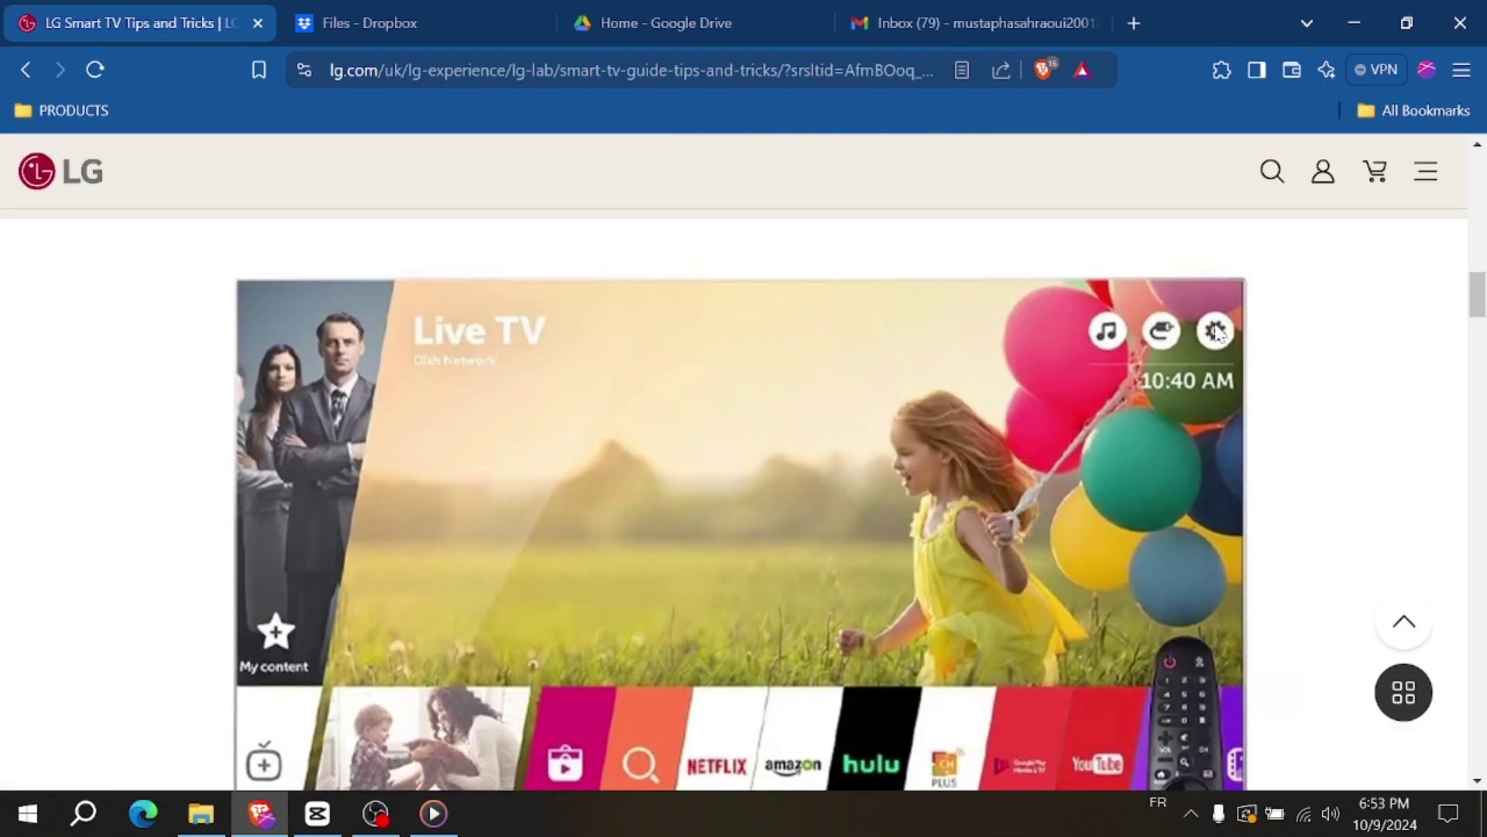
pyautogui.scroll(-5, 930, 454)
pyautogui.scroll(-1, 764, 475)
pyautogui.scroll(-3, 763, 474)
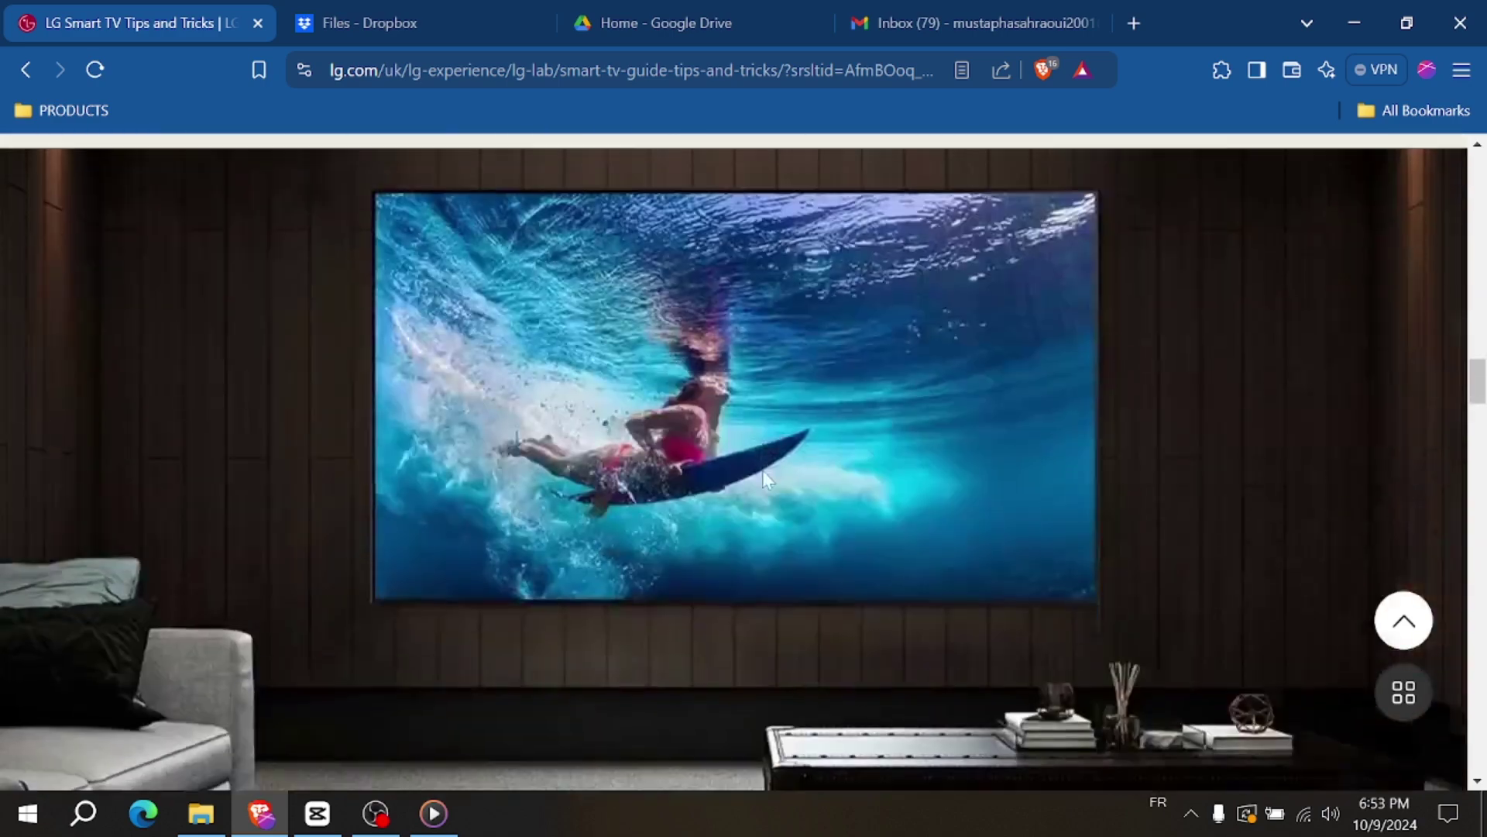
pyautogui.scroll(-2, 764, 474)
pyautogui.scroll(-3, 764, 477)
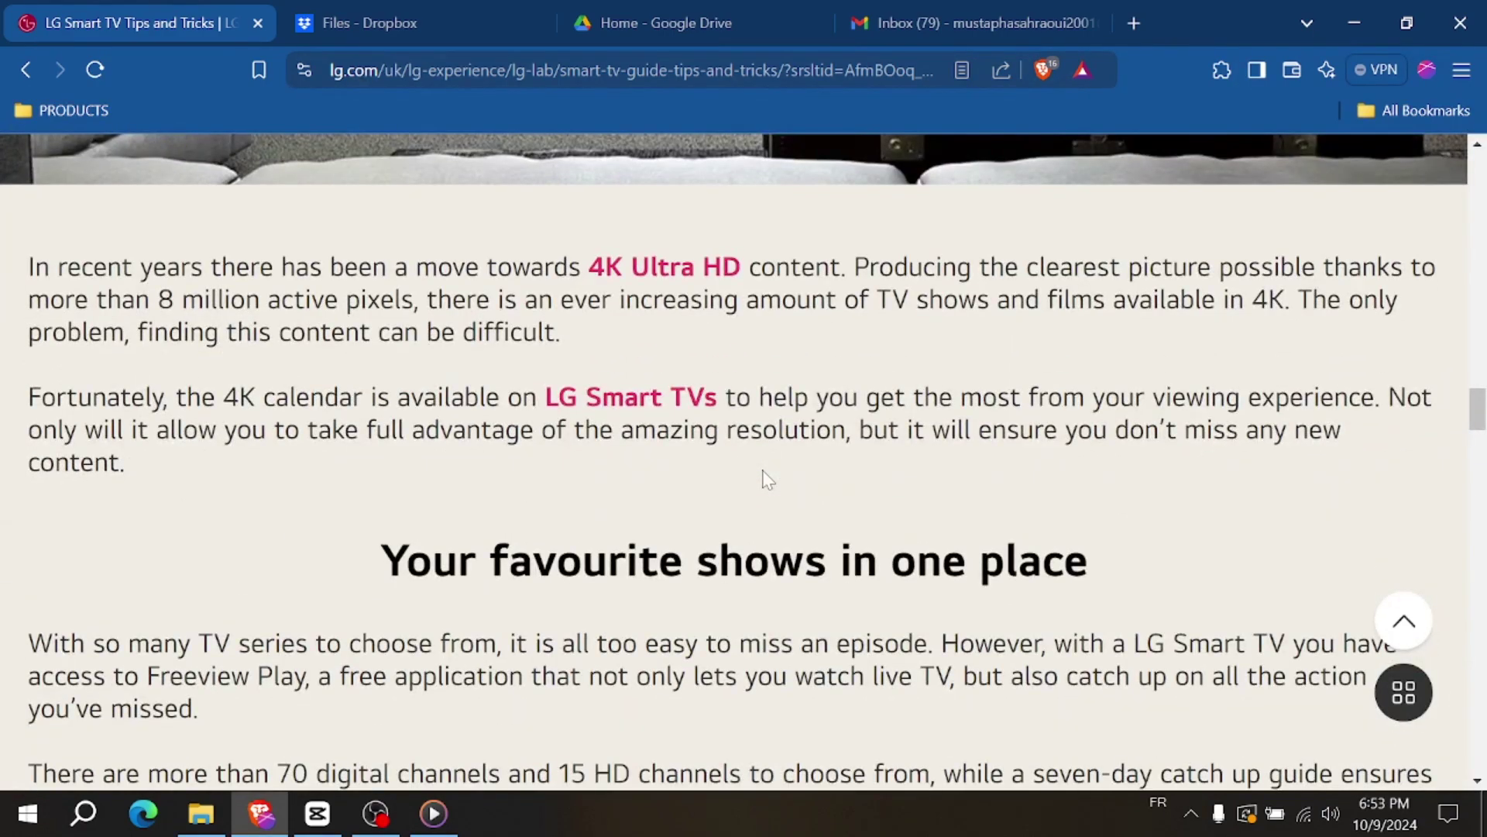
pyautogui.scroll(-2, 763, 476)
pyautogui.scroll(-3, 763, 476)
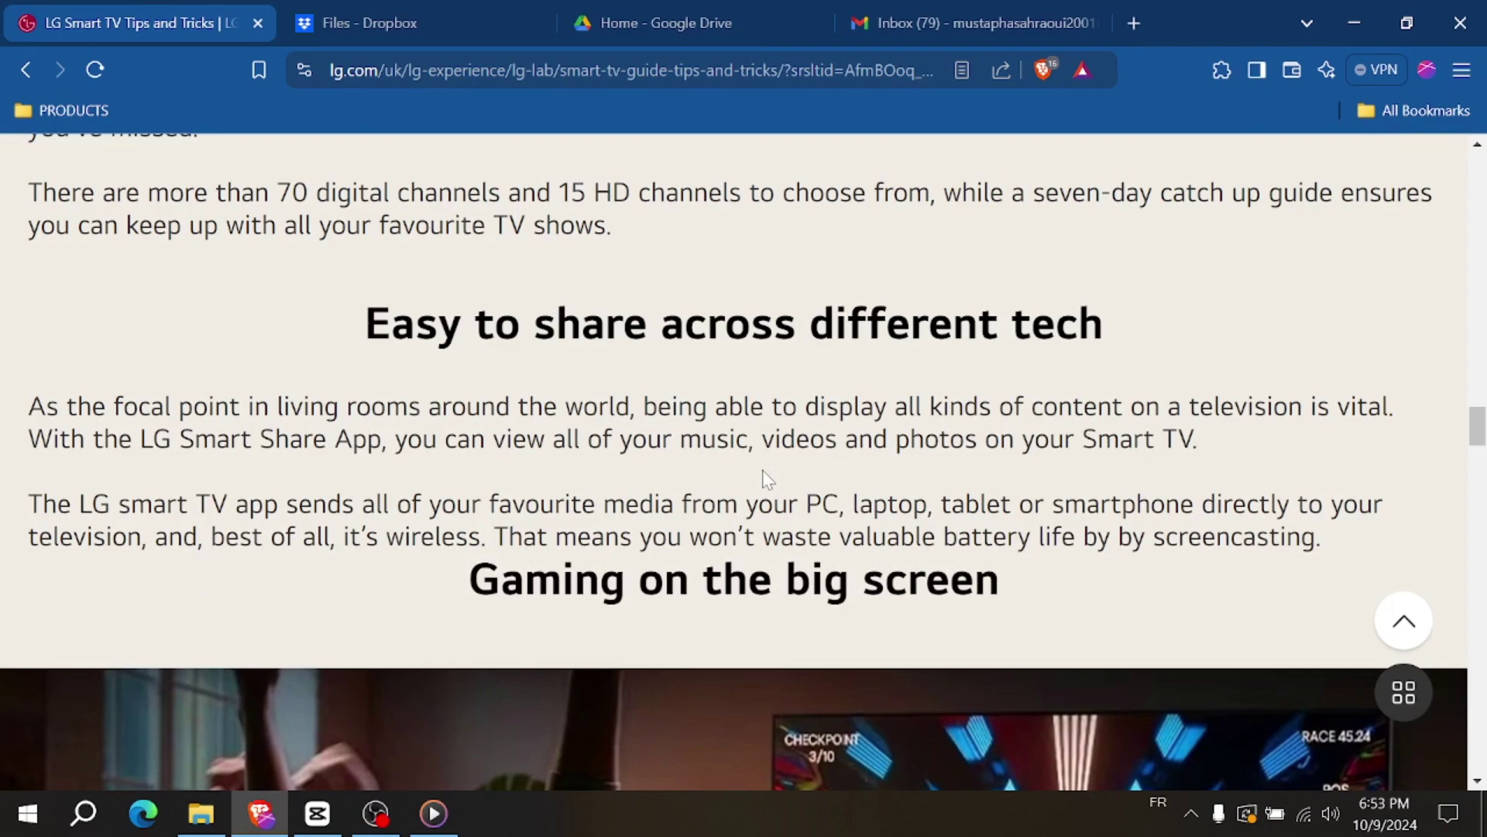
pyautogui.scroll(-2, 764, 476)
pyautogui.scroll(-2, 764, 477)
pyautogui.scroll(-1, 764, 477)
pyautogui.scroll(-4, 764, 476)
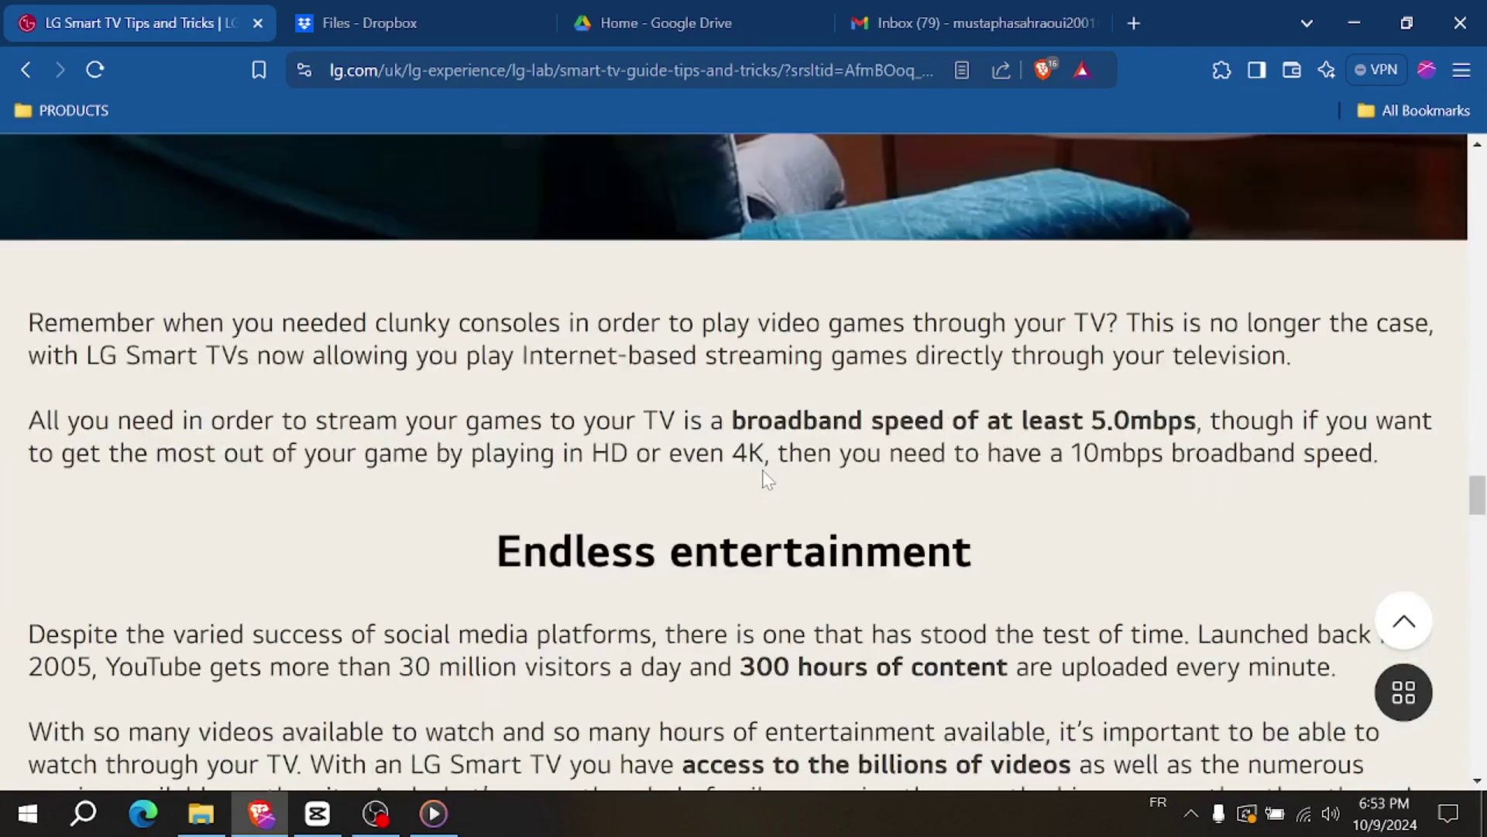
pyautogui.scroll(5, 763, 478)
pyautogui.scroll(4, 763, 476)
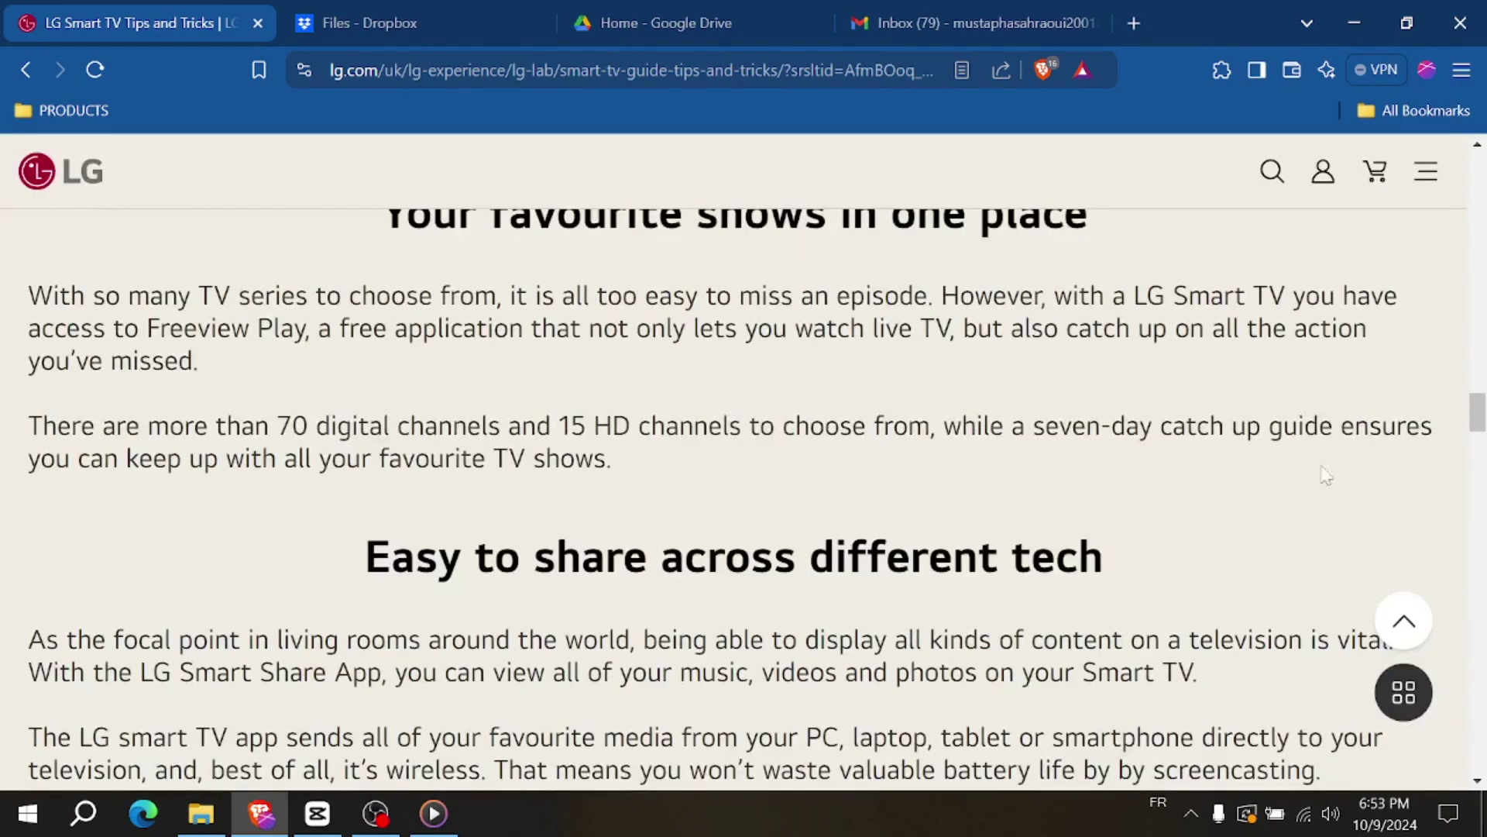
pyautogui.scroll(5, 764, 476)
pyautogui.scroll(5, 743, 466)
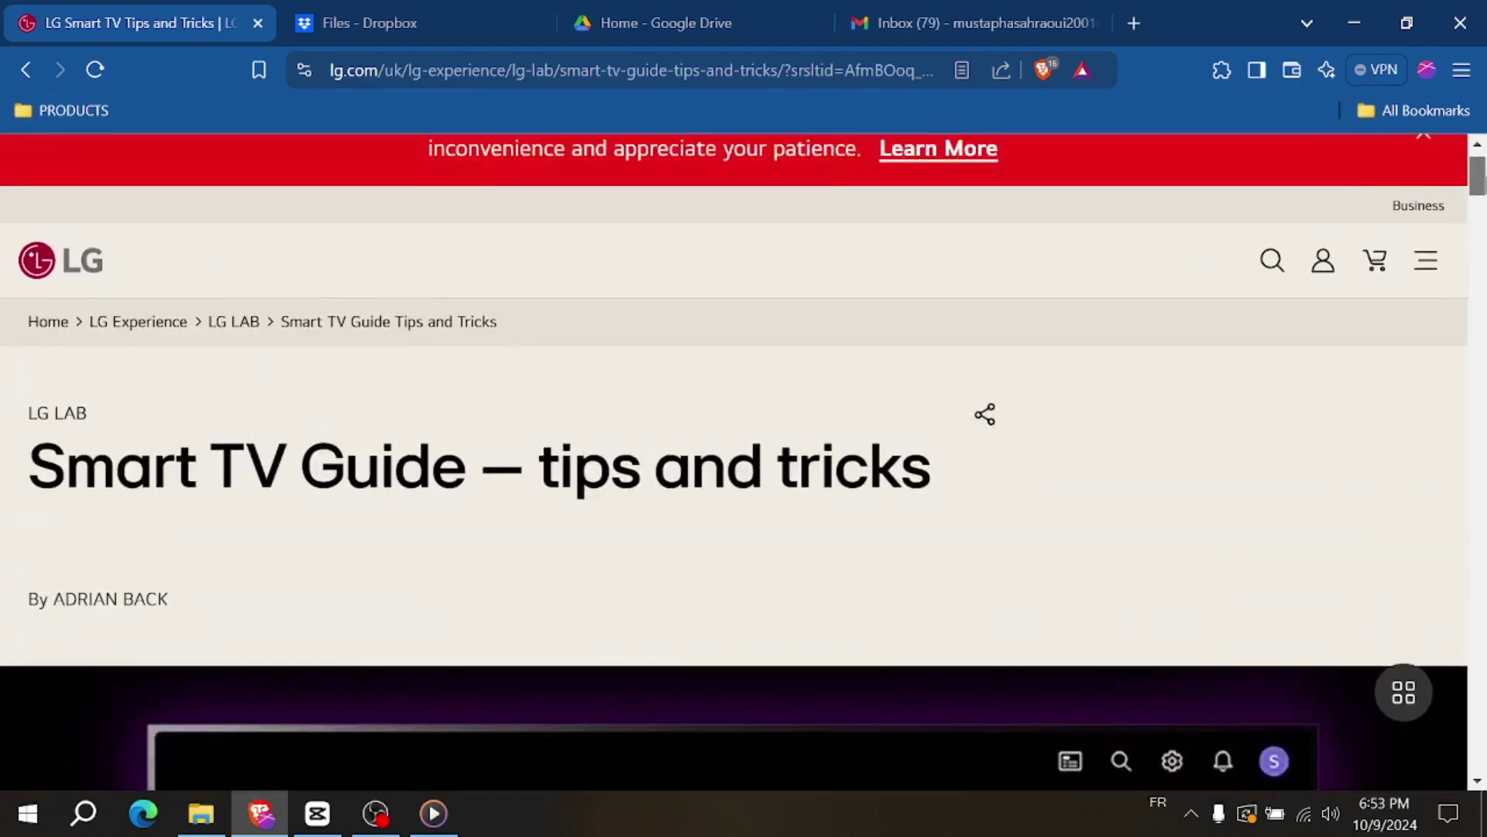
pyautogui.scroll(-3, 744, 465)
pyautogui.scroll(-1, 744, 466)
pyautogui.scroll(-1, 744, 465)
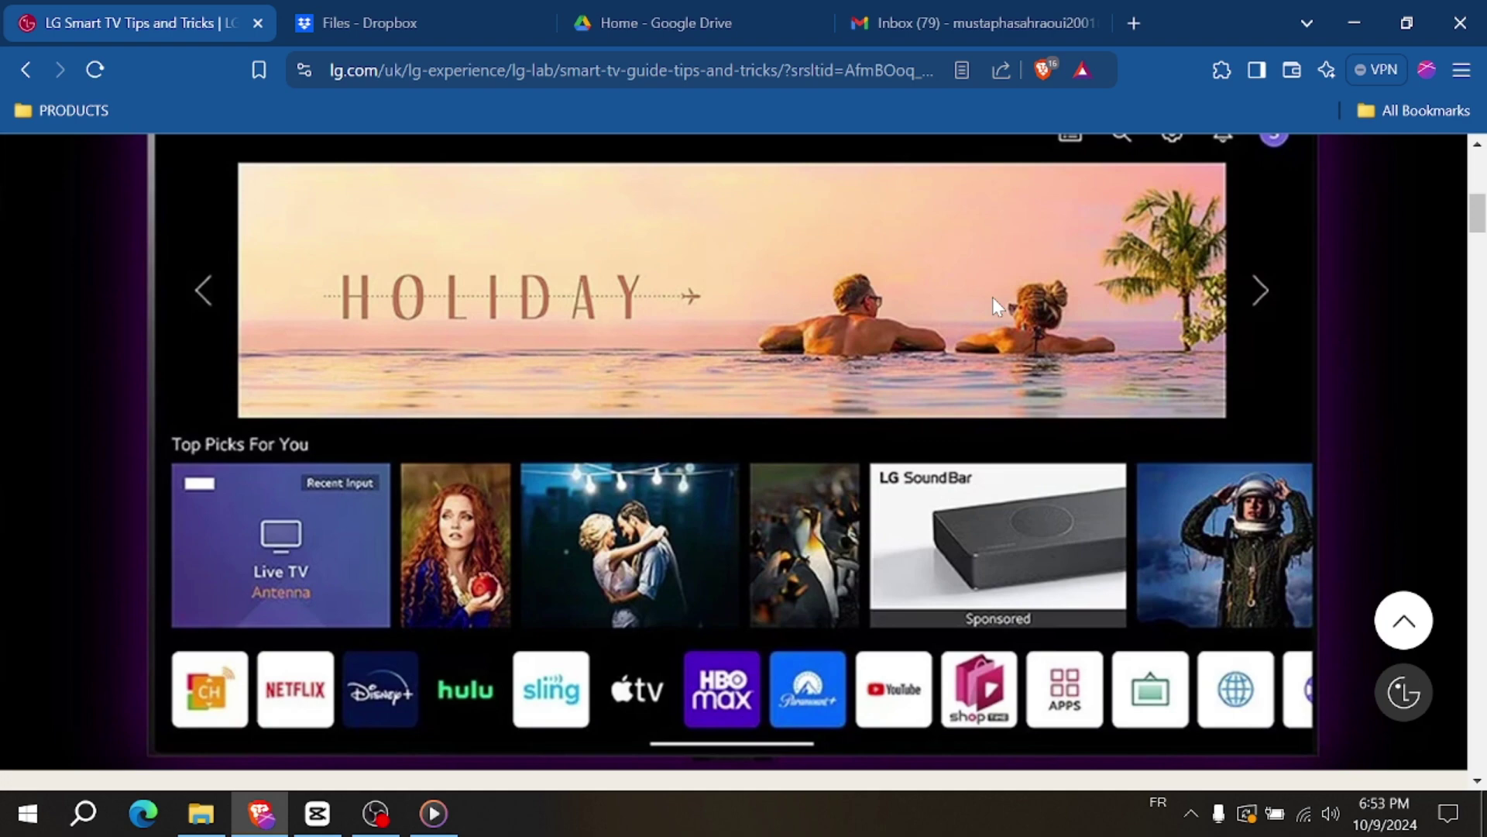
pyautogui.scroll(2, 905, 429)
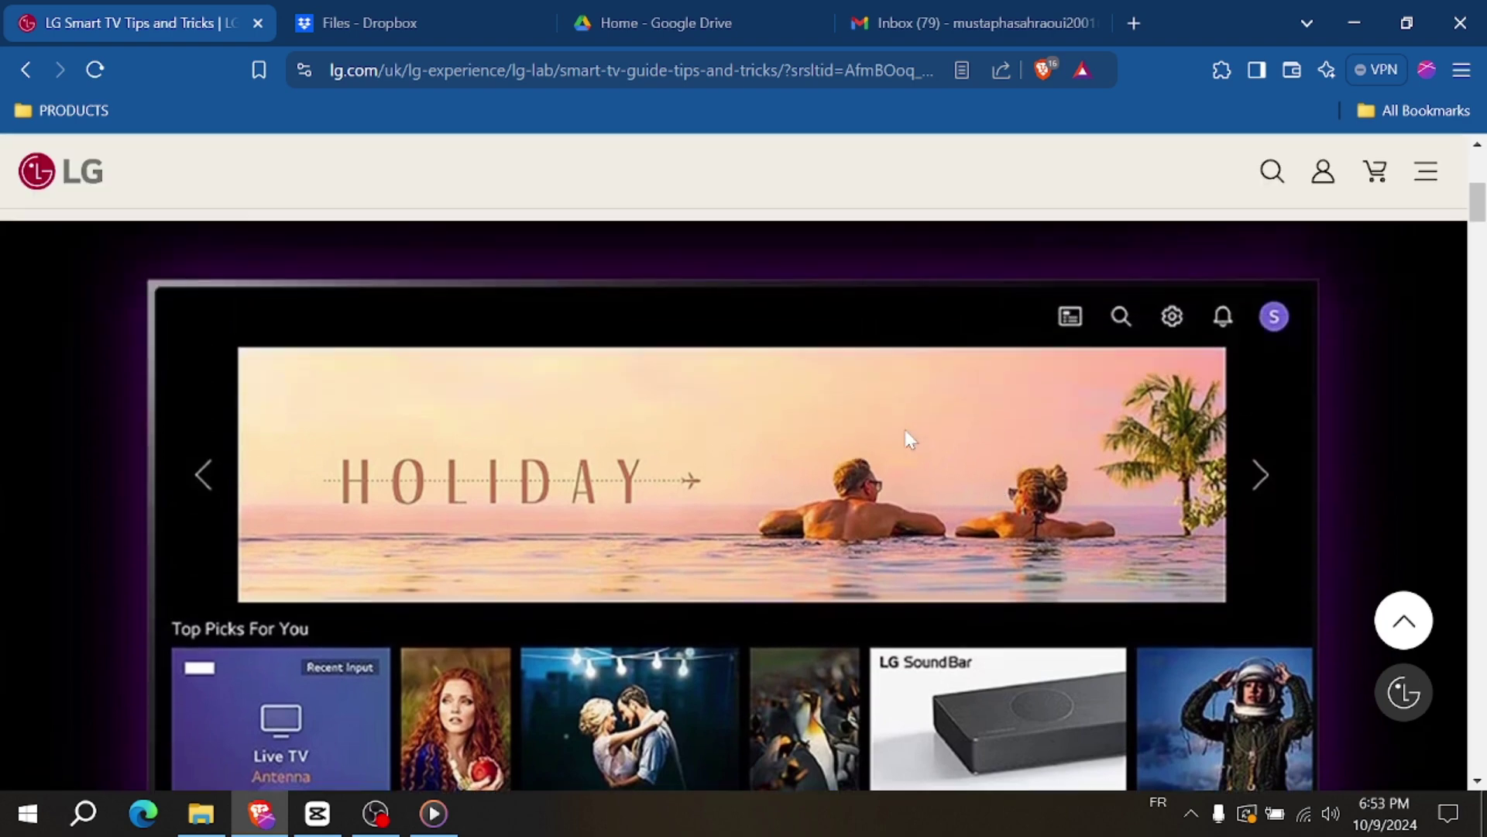
pyautogui.scroll(1, 905, 428)
pyautogui.scroll(2, 906, 428)
pyautogui.scroll(-1, 905, 429)
pyautogui.scroll(-2, 906, 430)
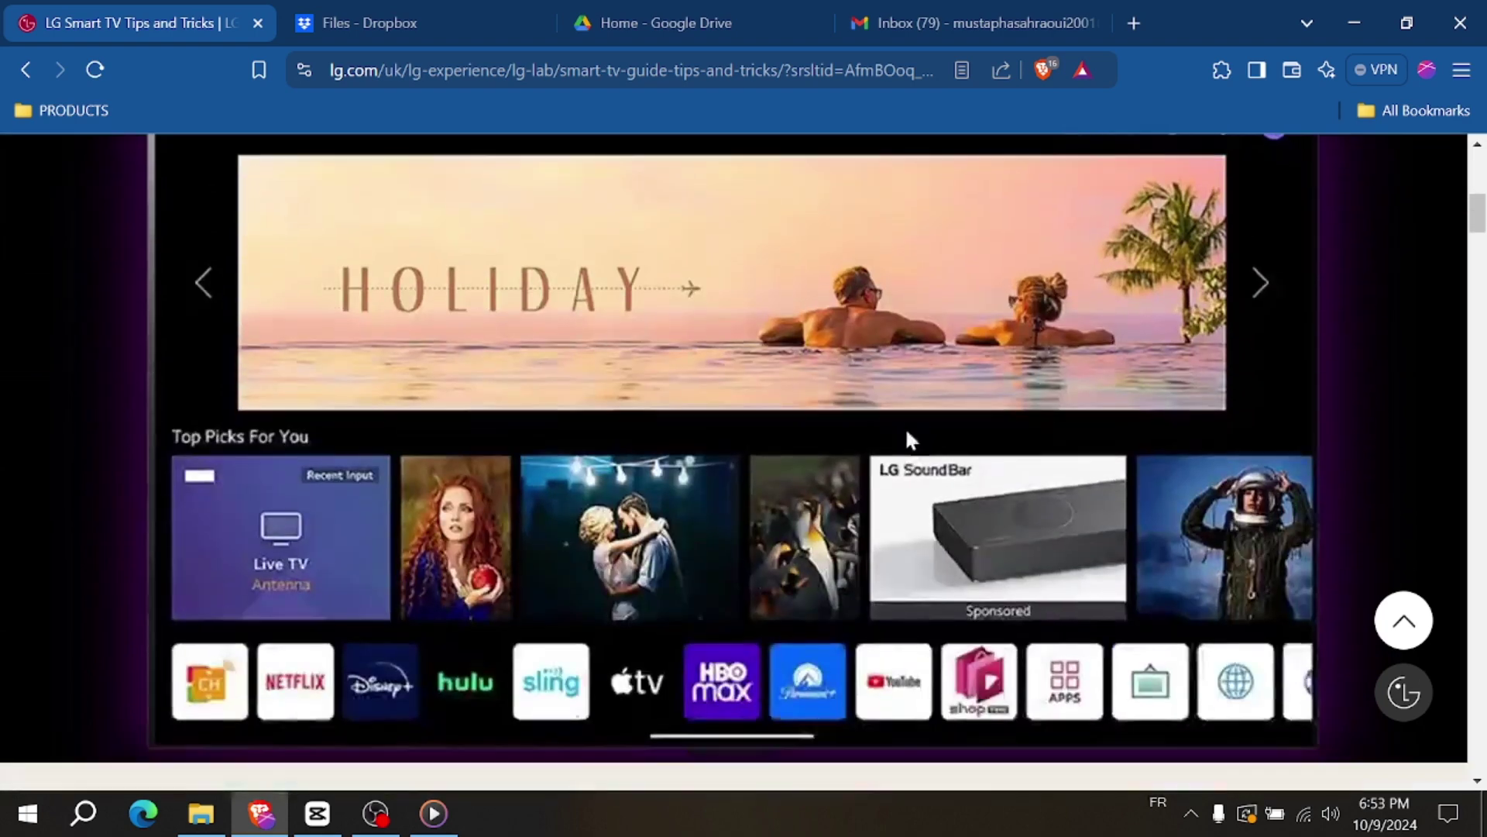
pyautogui.scroll(-1, 905, 426)
pyautogui.scroll(1, 907, 430)
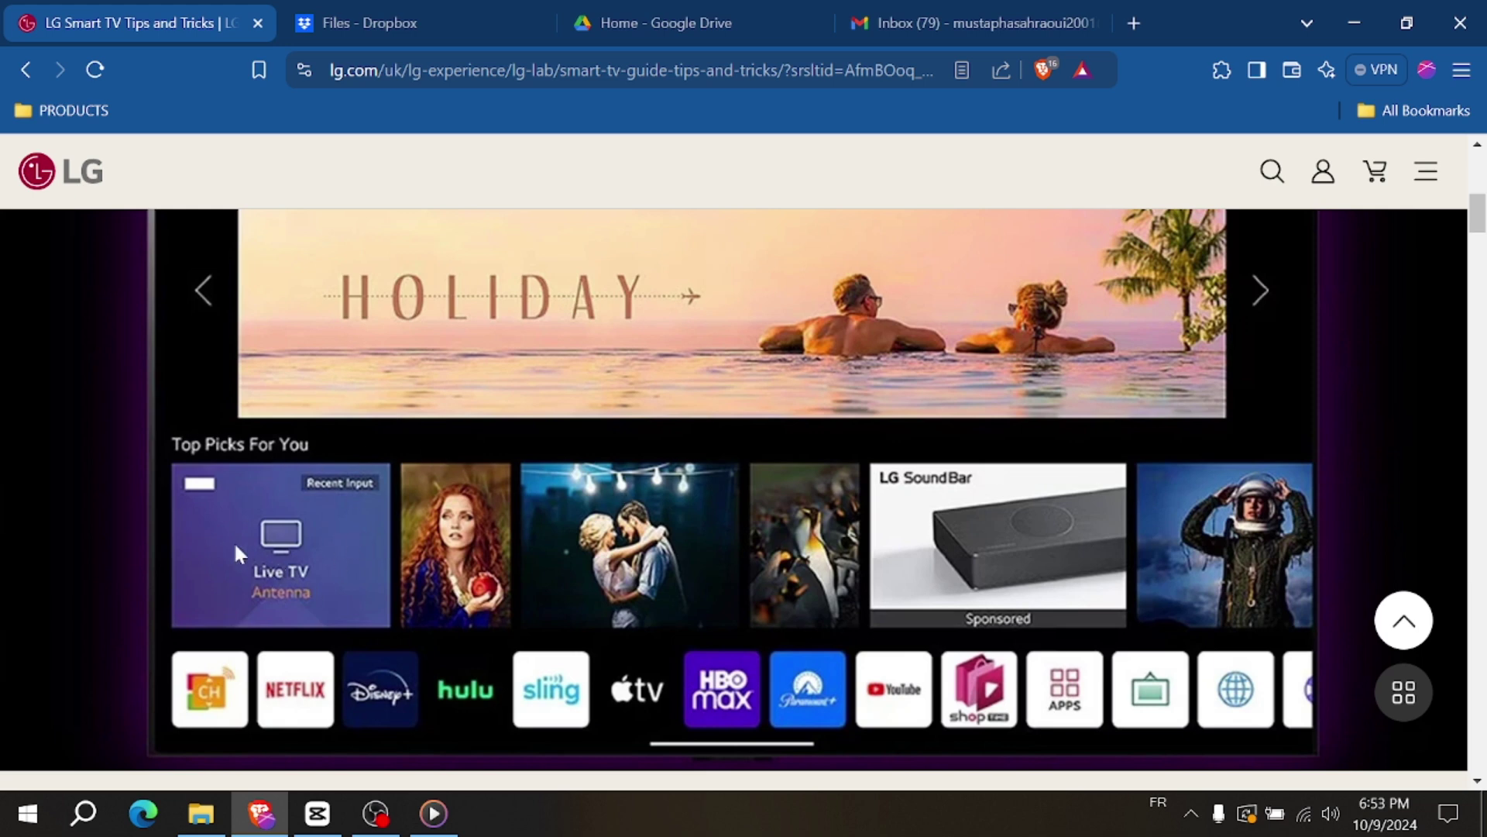
pyautogui.scroll(2, 581, 433)
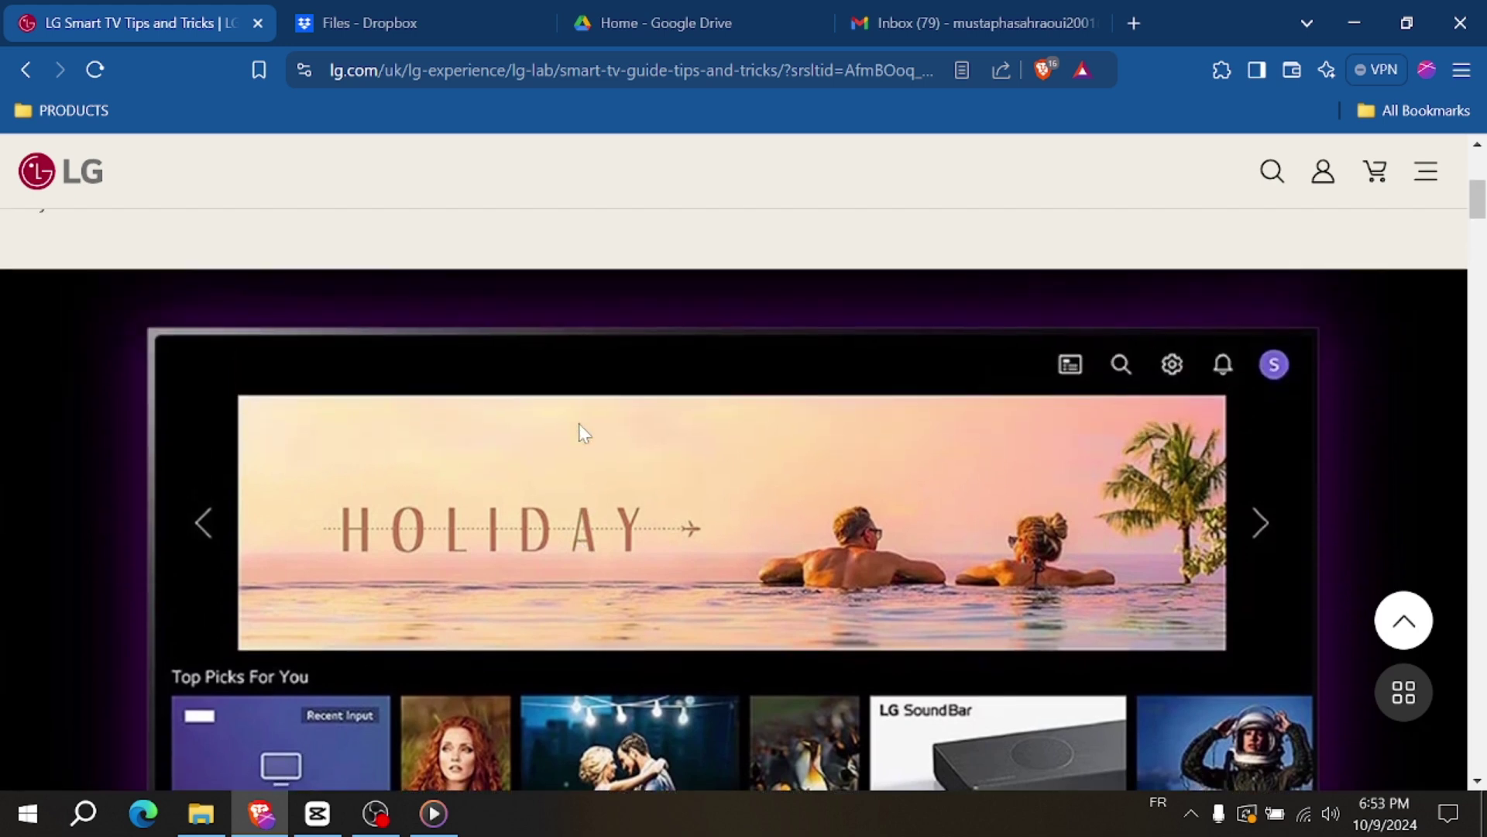
pyautogui.scroll(1, 582, 433)
pyautogui.scroll(3, 581, 433)
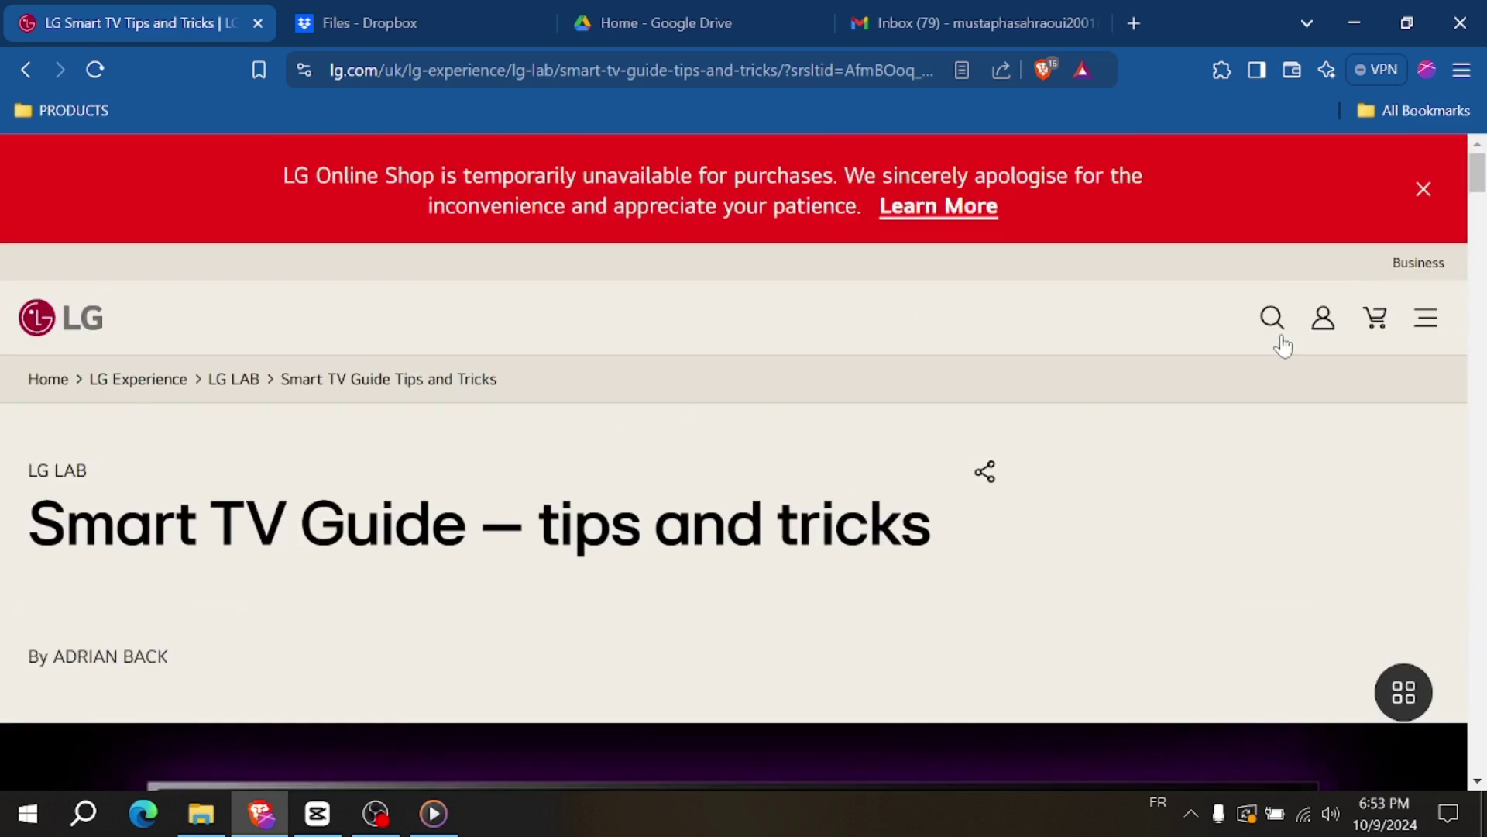
# Dismiss the red LG Online Shop unavailability banner above the article title
pyautogui.click(1423, 190)
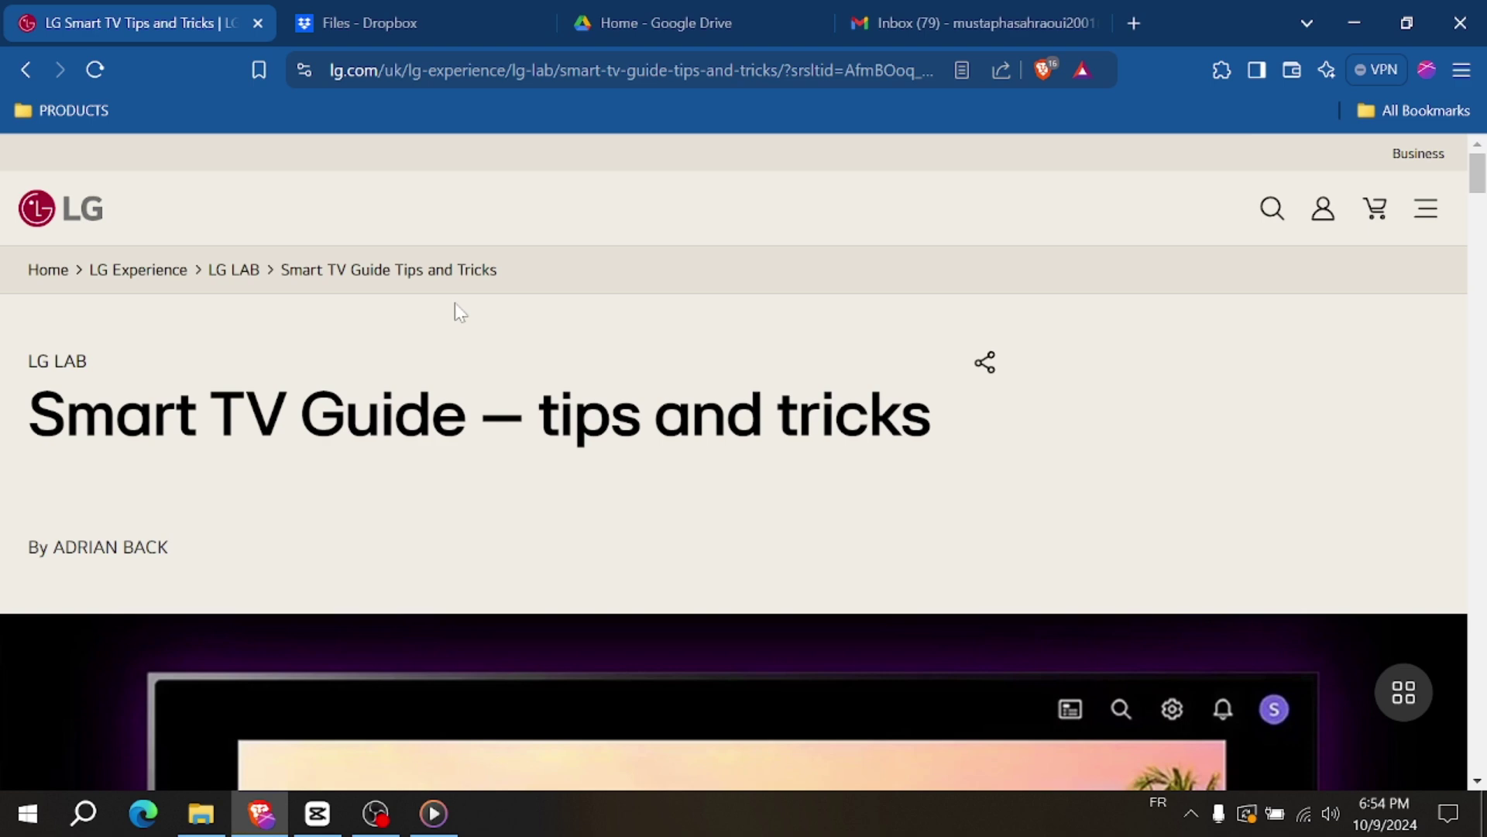